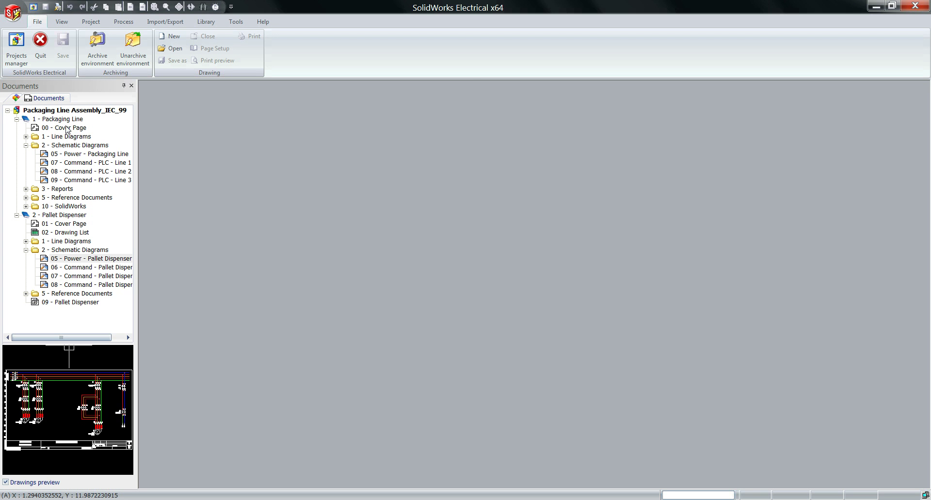
Step: Open the schematic drawing 05 - Power - Packaging Line from the Packaging Line book
{"action": "double_click", "coordinate": [68, 154]}
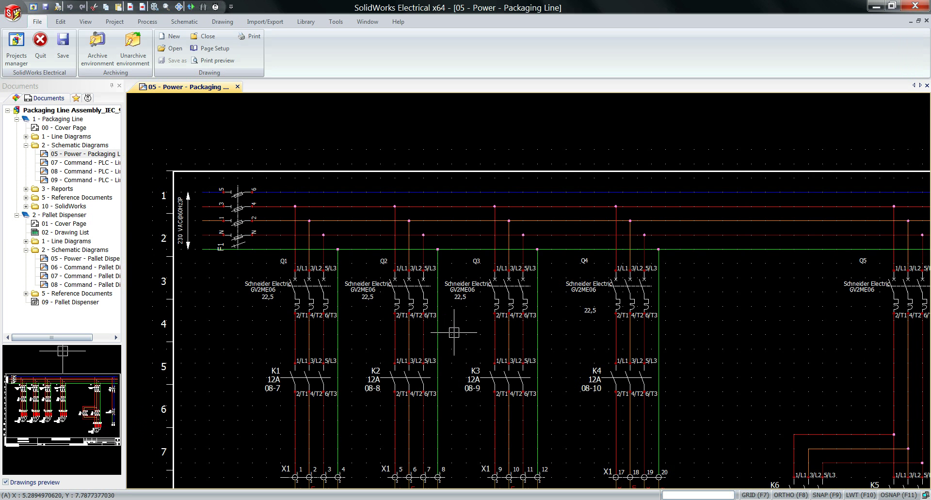
{"action": "middle_click_drag", "start_coordinate": [452, 329], "coordinate": [432, 270]}
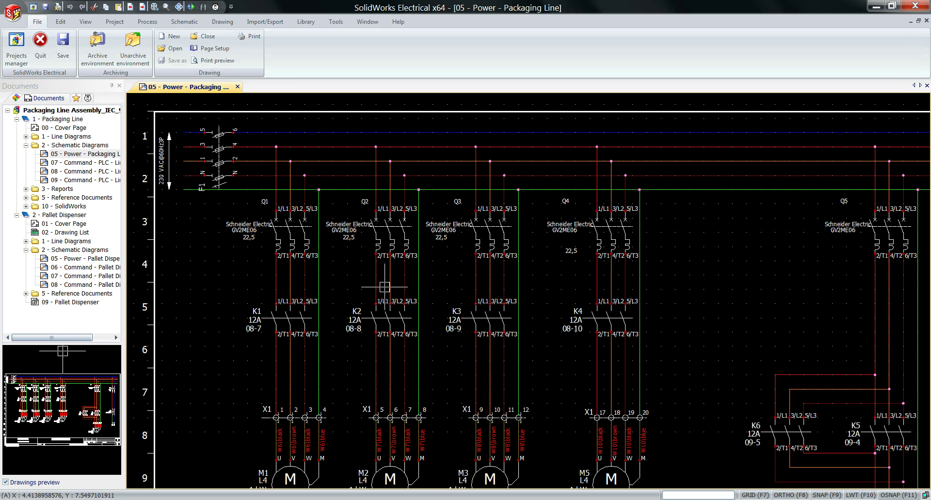
{"action": "mouse_move", "coordinate": [510, 377]}
{"action": "middle_mouse_down"}
{"action": "mouse_move", "coordinate": [499, 365]}
{"action": "mouse_move", "coordinate": [477, 366]}
{"action": "mouse_move", "coordinate": [479, 410]}
{"action": "mouse_move", "coordinate": [493, 395]}
{"action": "middle_mouse_up"}
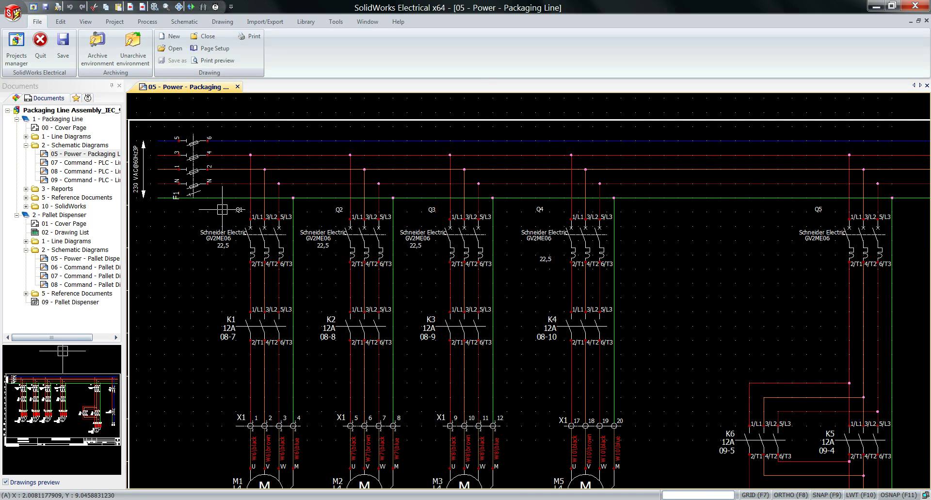
Step: Add the text "L1 2" on the green line between branches Q4 and Q5
{"action": "left_click", "coordinate": [223, 21]}
{"action": "left_click", "coordinate": [63, 60]}
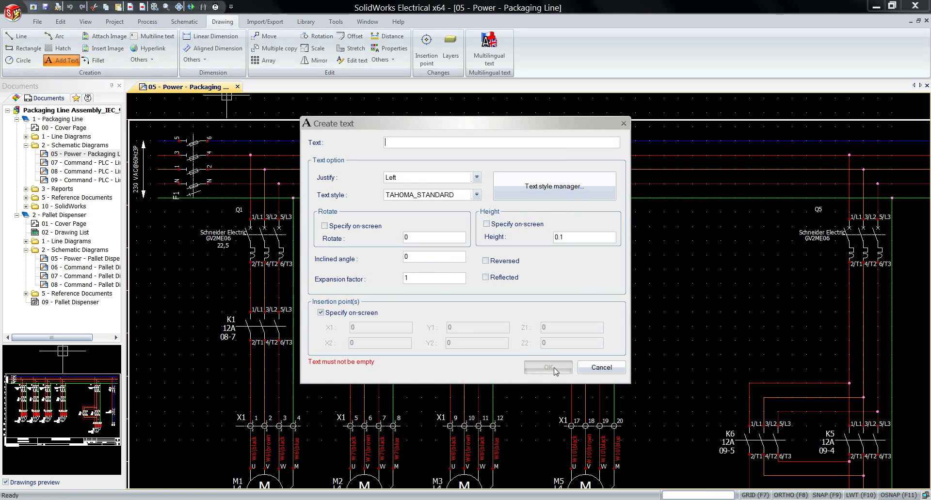
{"action": "type", "text": "L"}
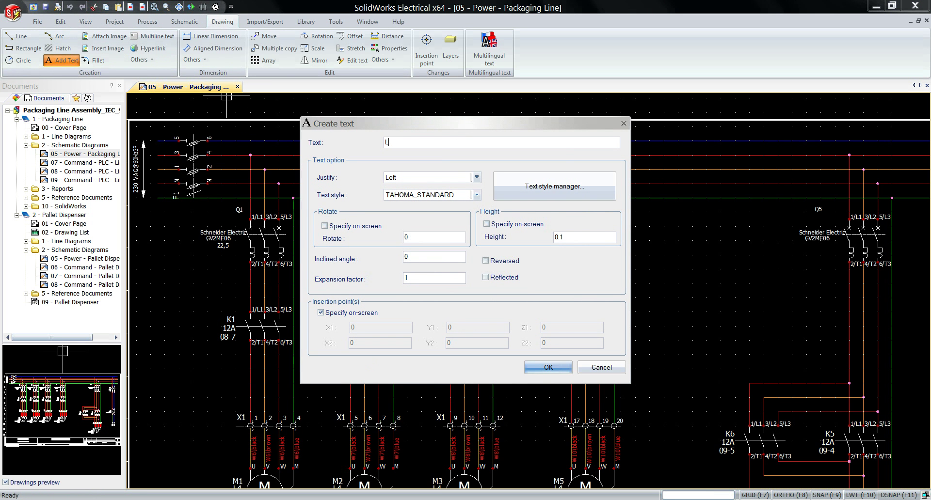
{"action": "type", "text": "1 2"}
{"action": "left_click", "coordinate": [548, 367]}
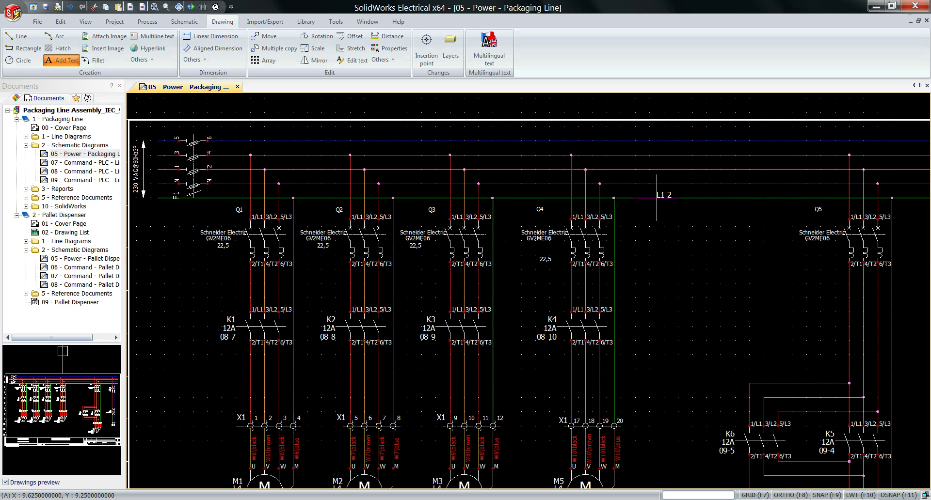
{"action": "left_click", "coordinate": [656, 191]}
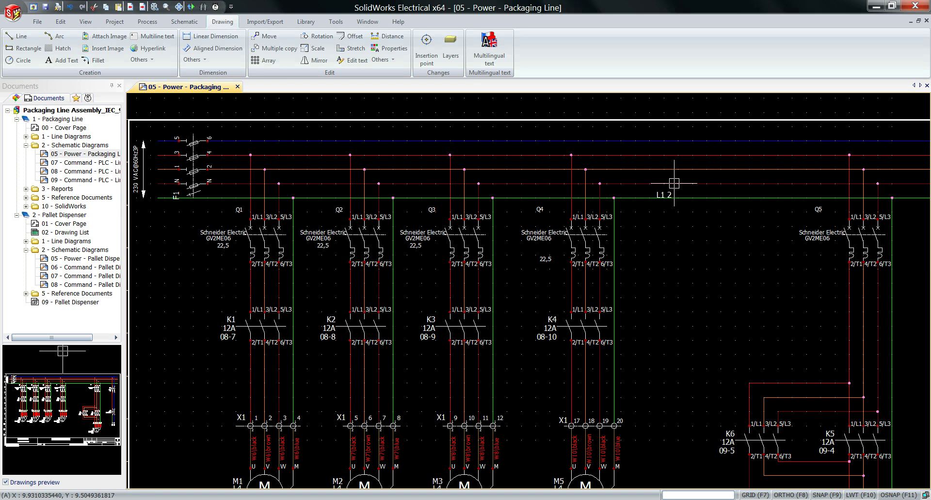
Step: Paste a copy of the "L1 2" text on the line just above the original
{"action": "key", "text": "ctrl+c"}
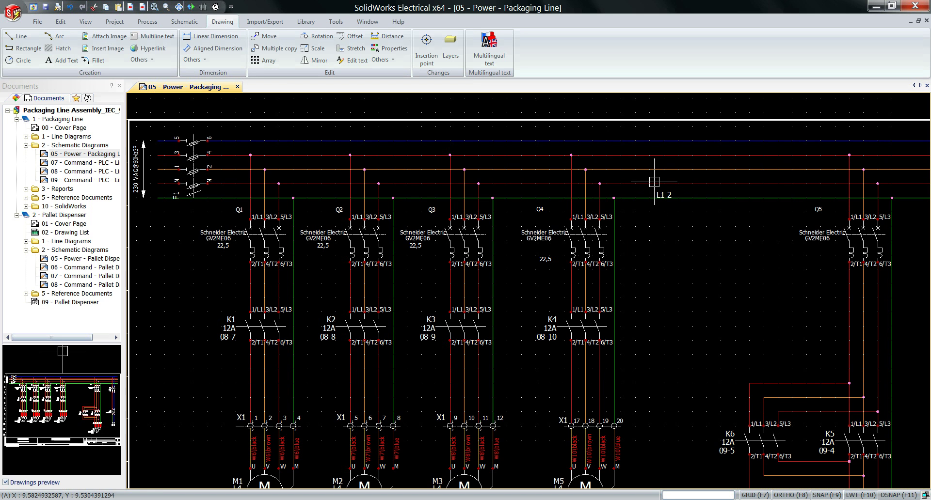
{"action": "key", "text": "ctrl+v"}
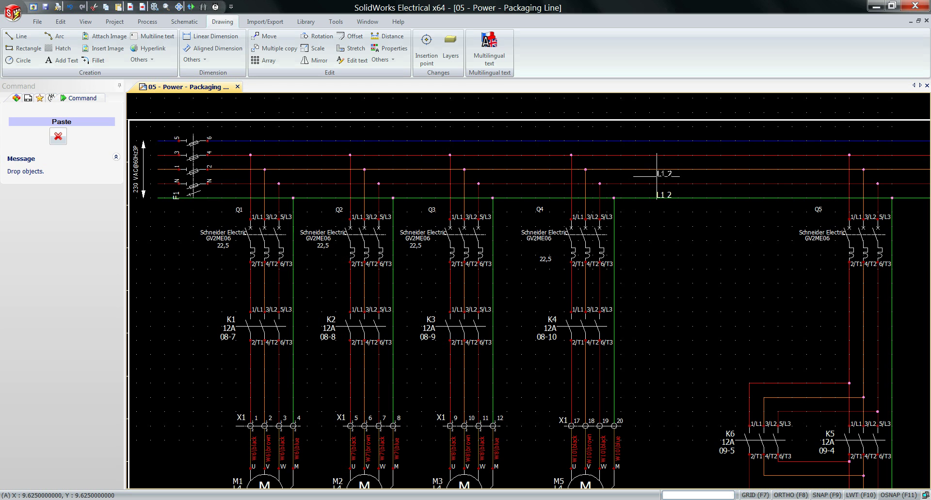
{"action": "left_click", "coordinate": [656, 184]}
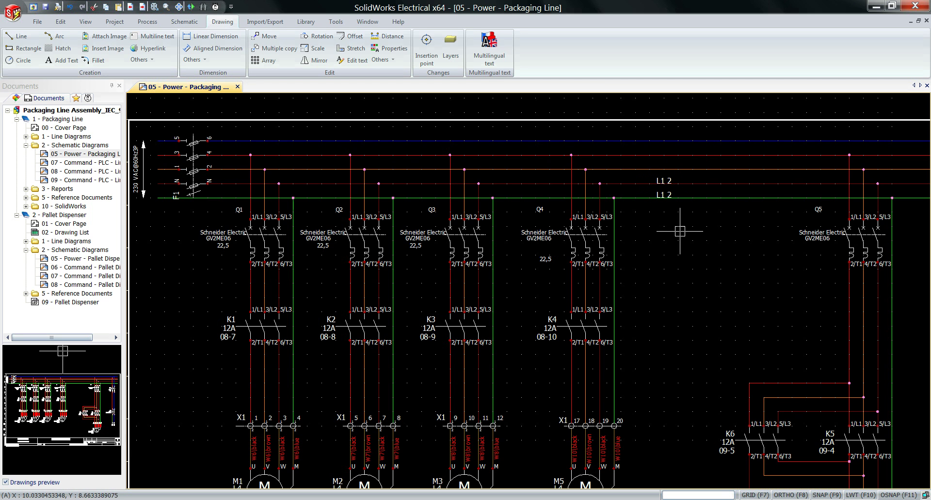
Step: Delete both "L1 2" texts from the lines between branches Q4 and Q5
{"action": "left_click", "coordinate": [668, 194]}
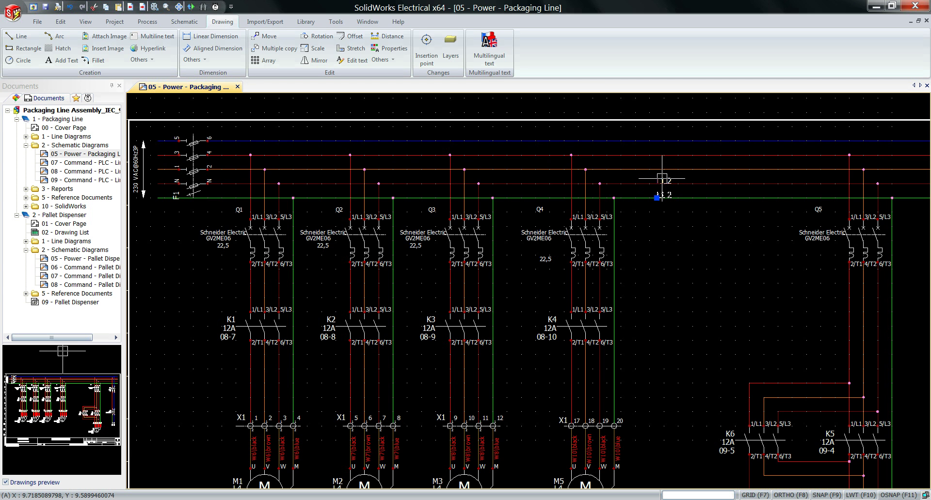
{"action": "left_click", "coordinate": [661, 177]}
{"action": "key", "text": "Delete"}
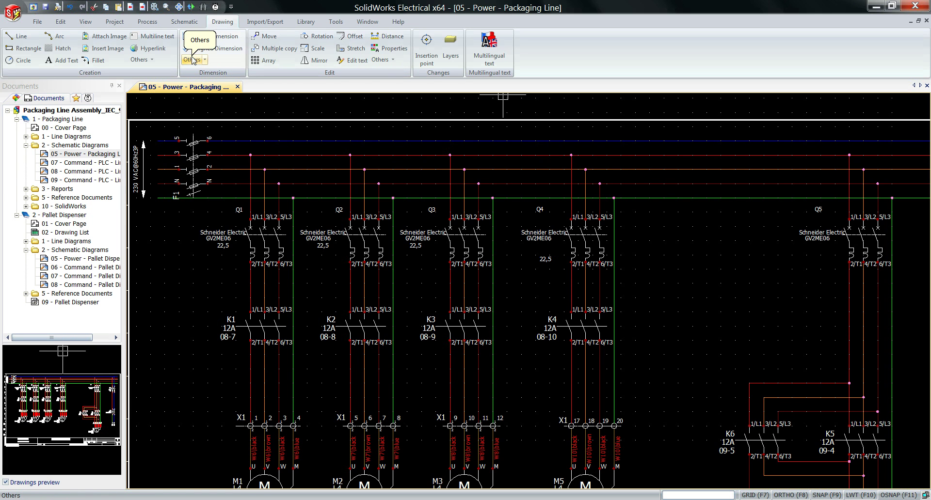
Step: Number the new wires of the project without modifying the existing wire numbers
{"action": "left_click", "coordinate": [147, 21]}
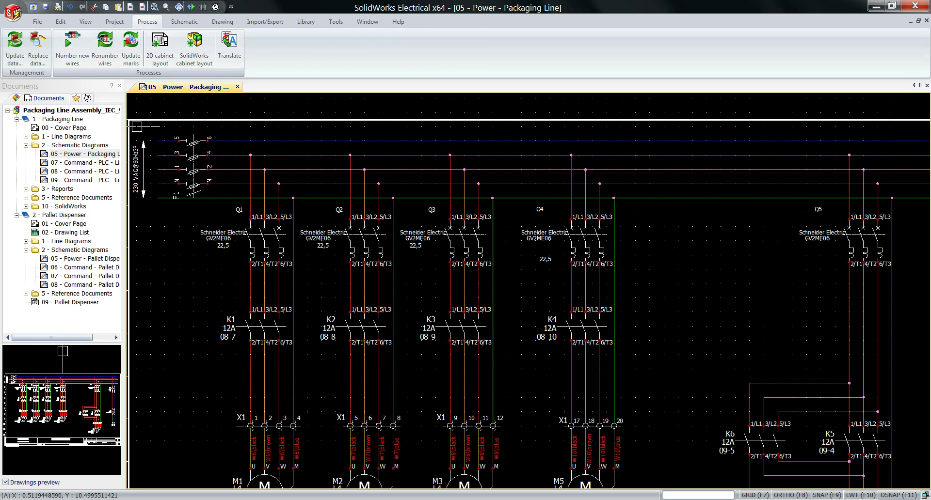
{"action": "middle_click_drag", "start_coordinate": [137, 126], "coordinate": [156, 121]}
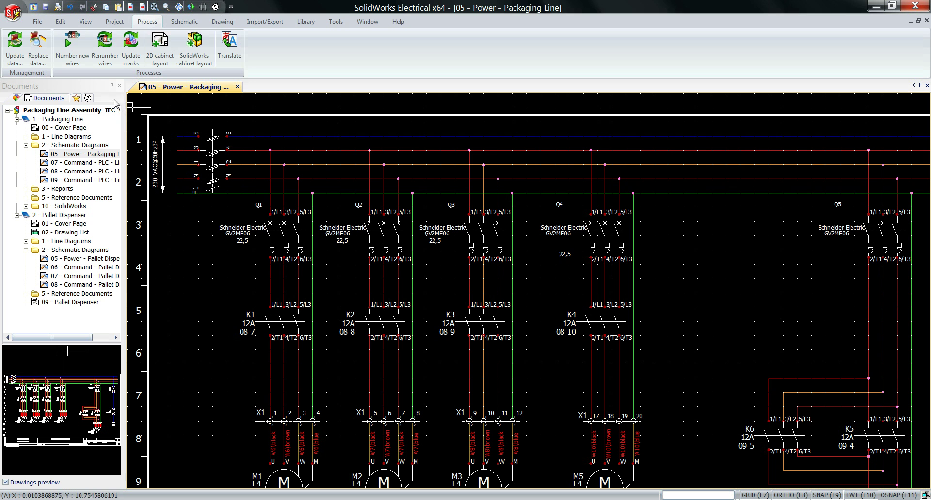
{"action": "left_click", "coordinate": [82, 60]}
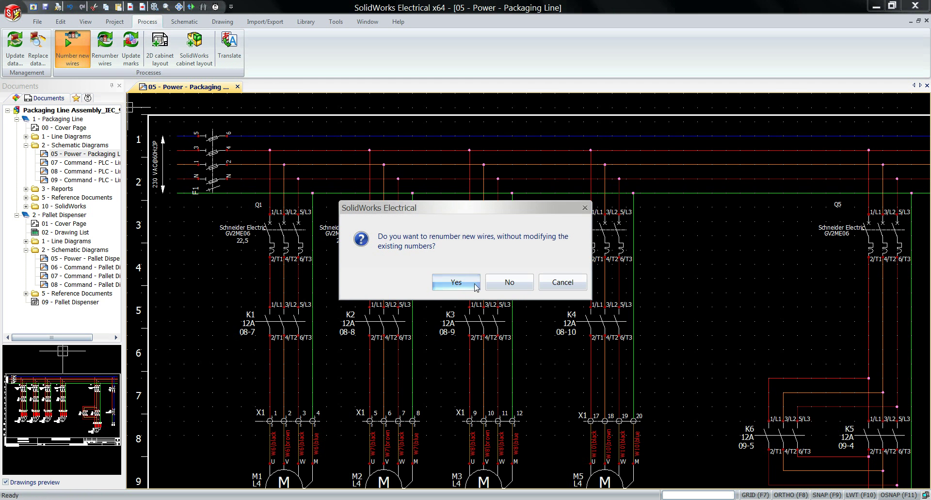
{"action": "left_click", "coordinate": [446, 287]}
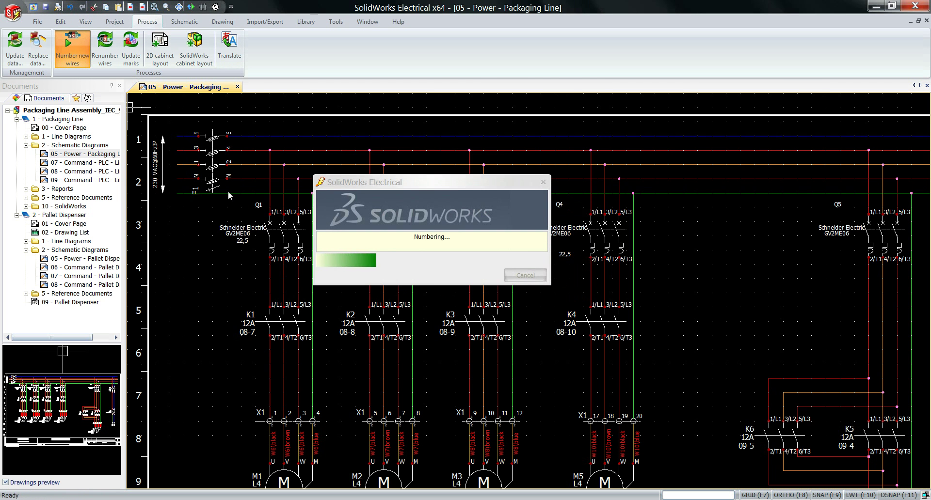
Step: Examine the wire numbers around fuse F1 and along the motor branches throughout the power drawing
{"action": "scroll", "coordinate": [232, 169], "scroll_direction": "up", "scroll_amount": 1}
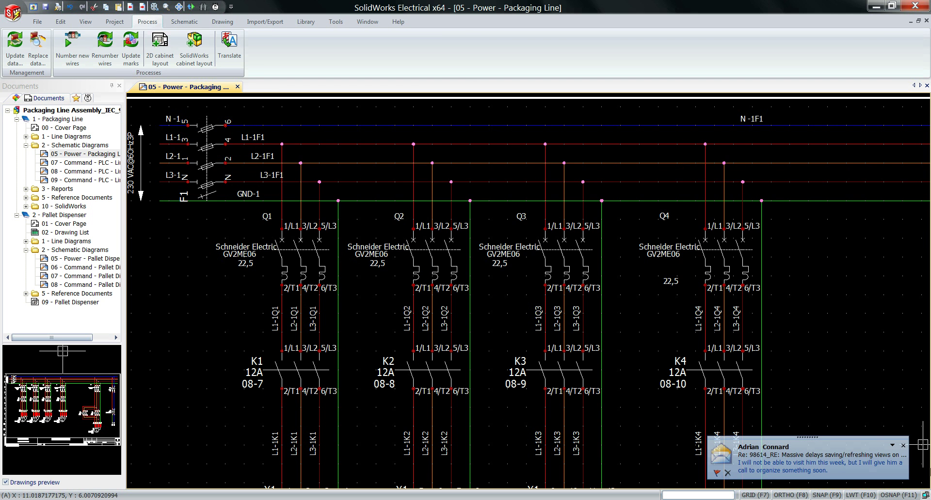
{"action": "left_click", "coordinate": [902, 445]}
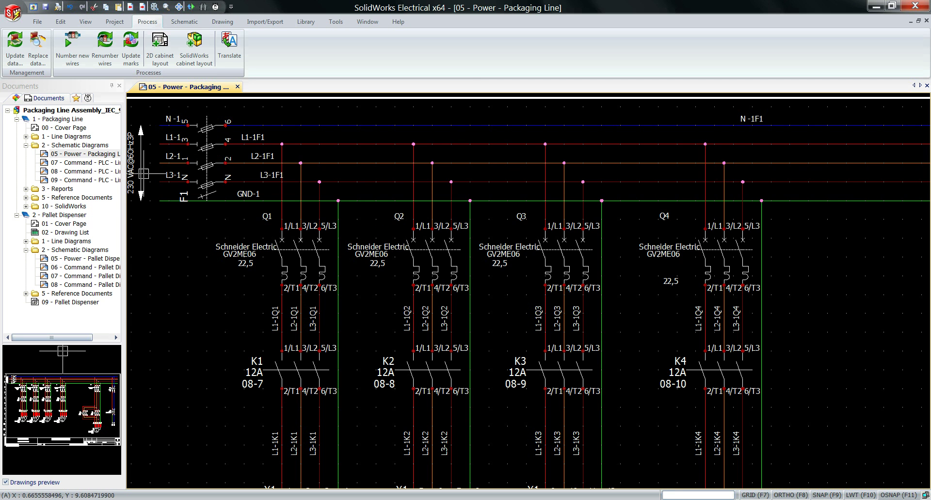
{"action": "scroll", "coordinate": [233, 125], "scroll_direction": "up", "scroll_amount": 1}
{"action": "scroll", "coordinate": [242, 129], "scroll_direction": "up", "scroll_amount": 3}
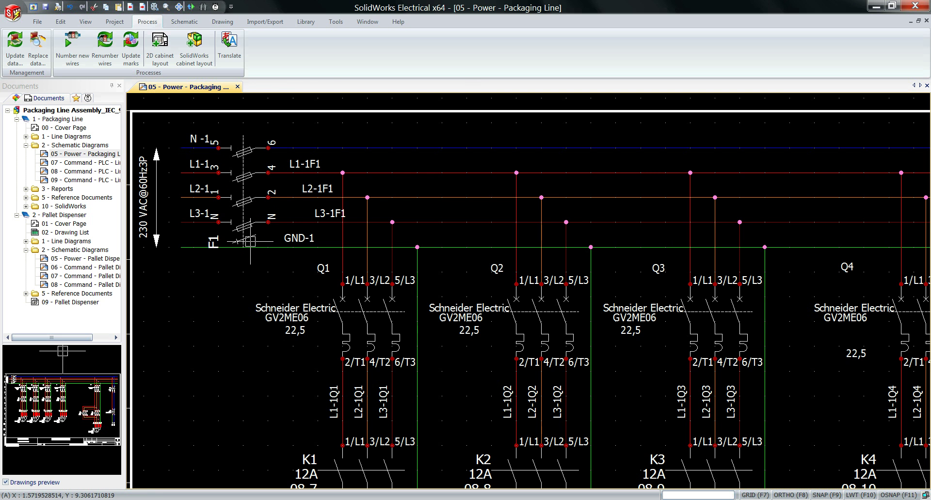
{"action": "left_click", "coordinate": [212, 120]}
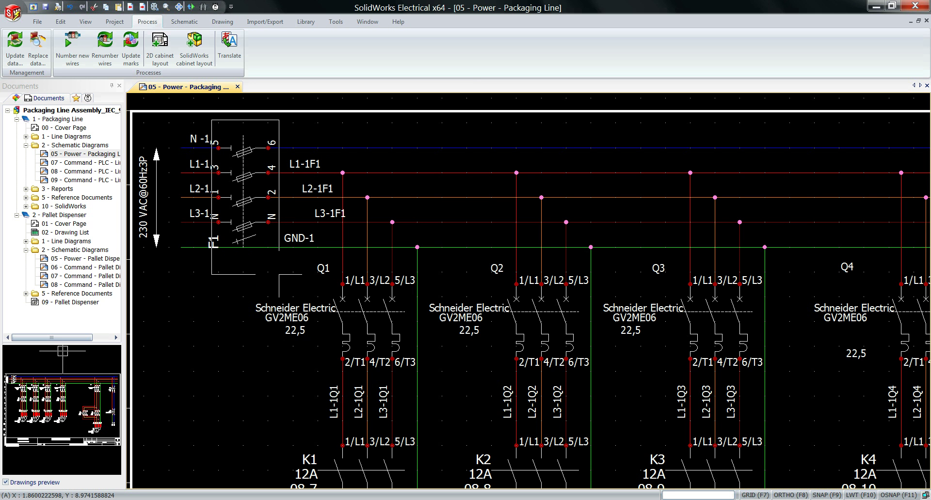
{"action": "left_click", "coordinate": [279, 274]}
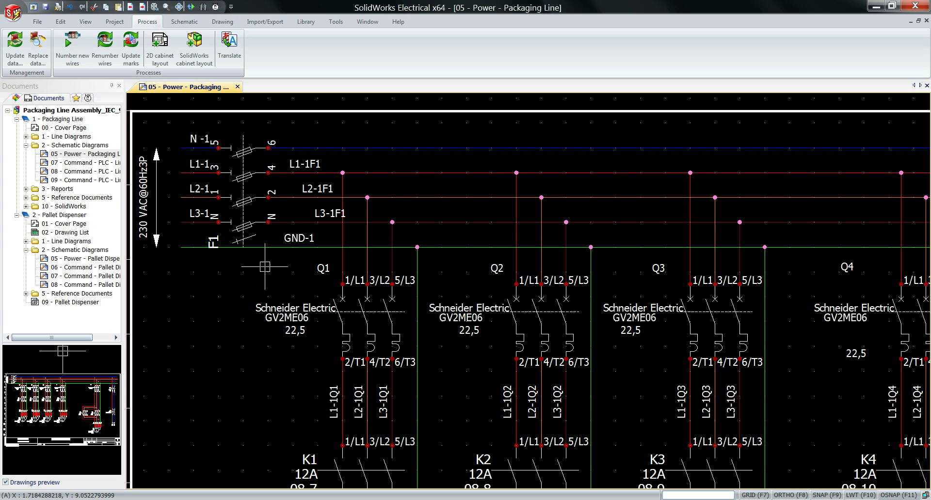
{"action": "middle_click_drag", "start_coordinate": [754, 303], "coordinate": [515, 261]}
{"action": "scroll", "coordinate": [344, 266], "scroll_direction": "down", "scroll_amount": 4}
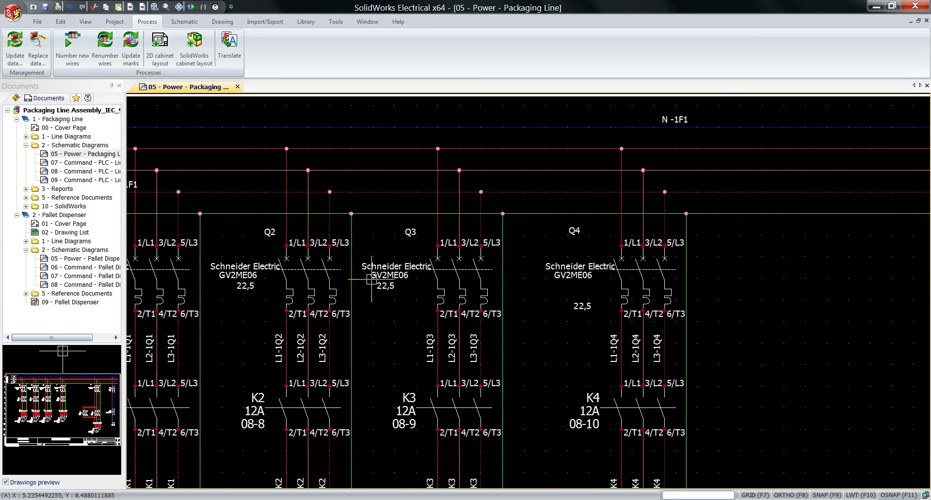
{"action": "middle_click_drag", "start_coordinate": [567, 331], "coordinate": [519, 248]}
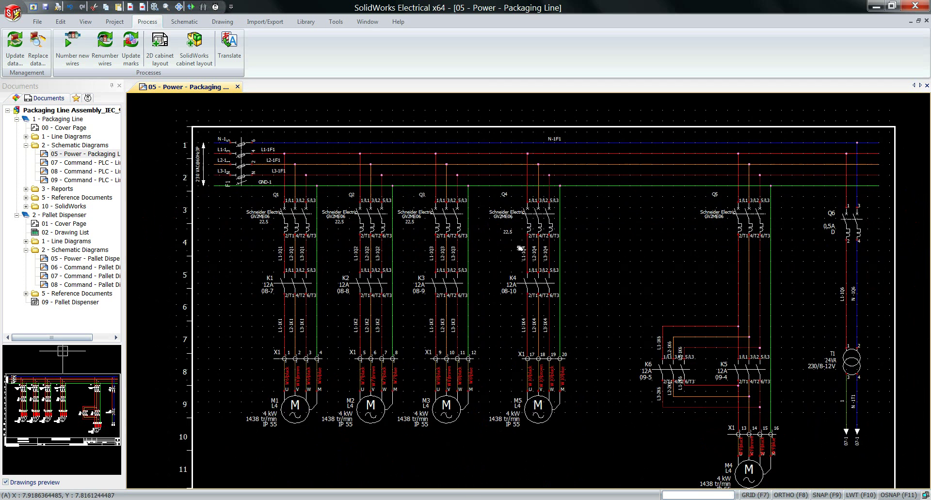
{"action": "scroll", "coordinate": [517, 249], "scroll_direction": "down", "scroll_amount": 1}
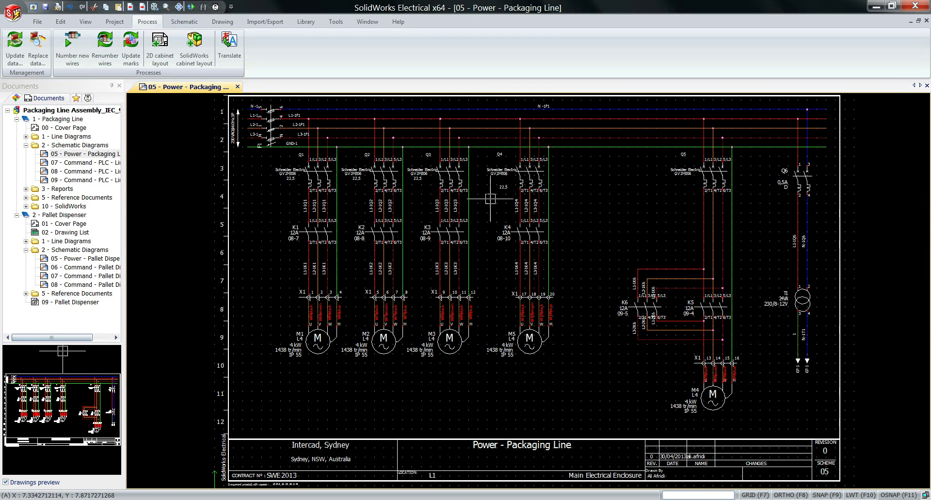
{"action": "scroll", "coordinate": [356, 167], "scroll_direction": "up", "scroll_amount": 1}
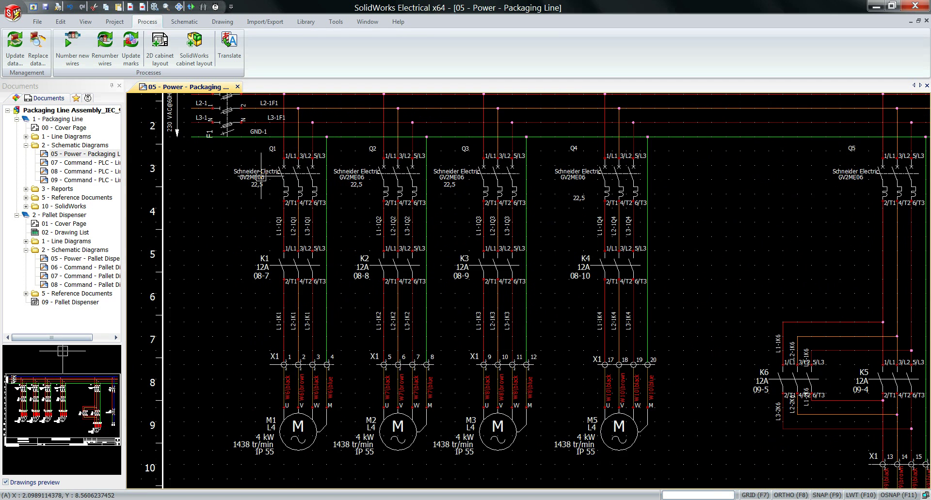
{"action": "scroll", "coordinate": [266, 171], "scroll_direction": "up", "scroll_amount": 1}
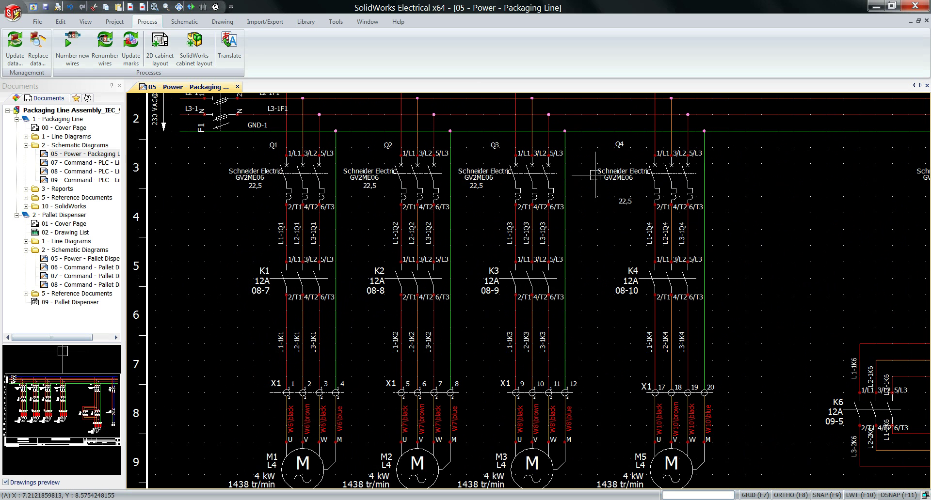
Step: Copy circuit breaker Q4 and paste the copy into the gap between Q4 and Q5
{"action": "middle_click_drag", "start_coordinate": [719, 189], "coordinate": [598, 200]}
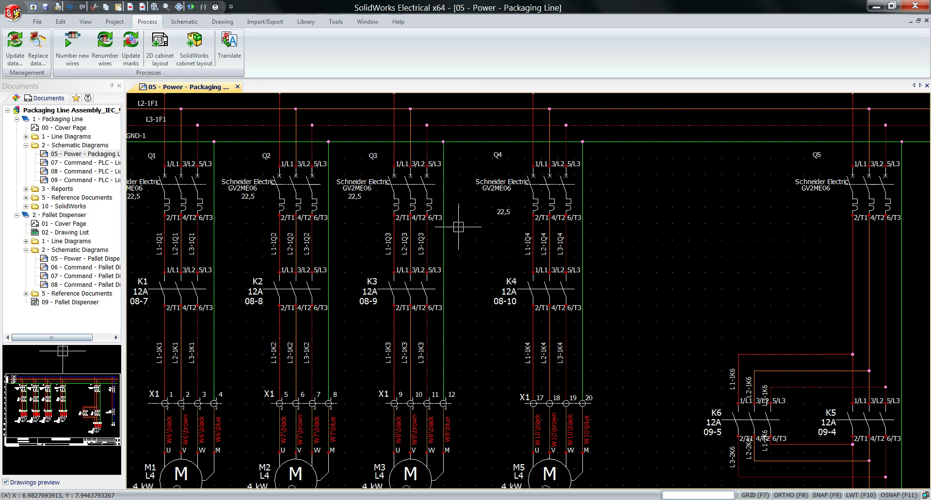
{"action": "left_click", "coordinate": [551, 189]}
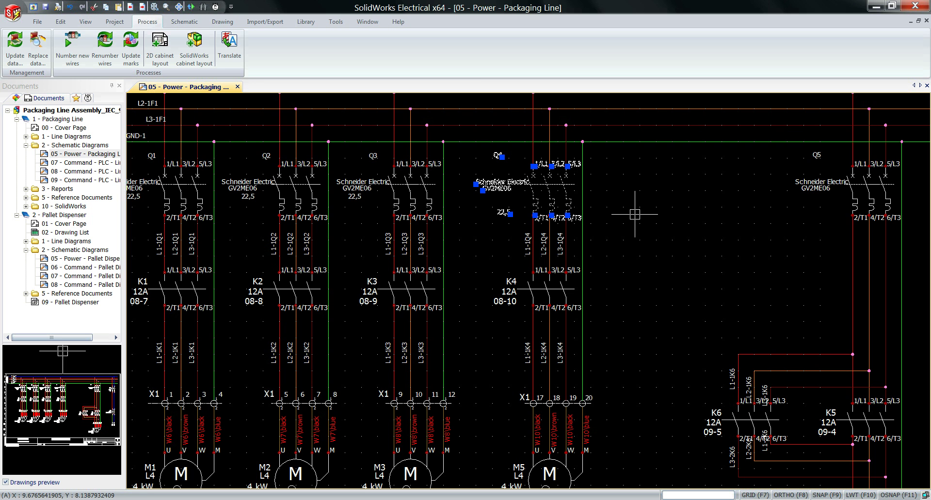
{"action": "key", "text": "ctrl+c"}
{"action": "key", "text": "Escape"}
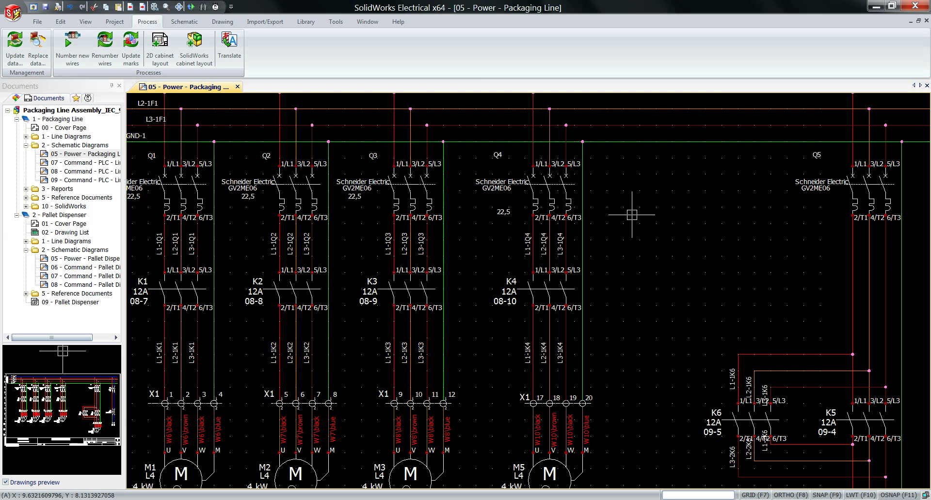
{"action": "key", "text": "ctrl+v"}
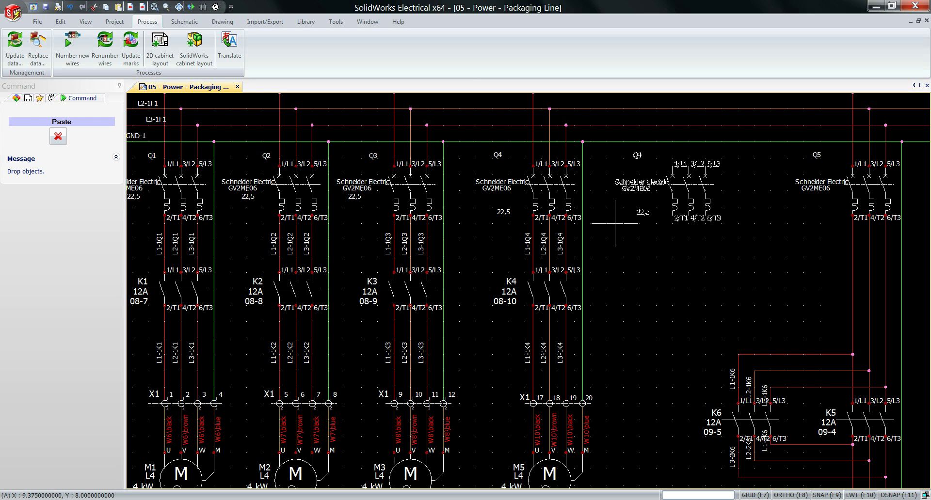
{"action": "left_click", "coordinate": [615, 223]}
{"action": "scroll", "coordinate": [617, 202], "scroll_direction": "up", "scroll_amount": 2}
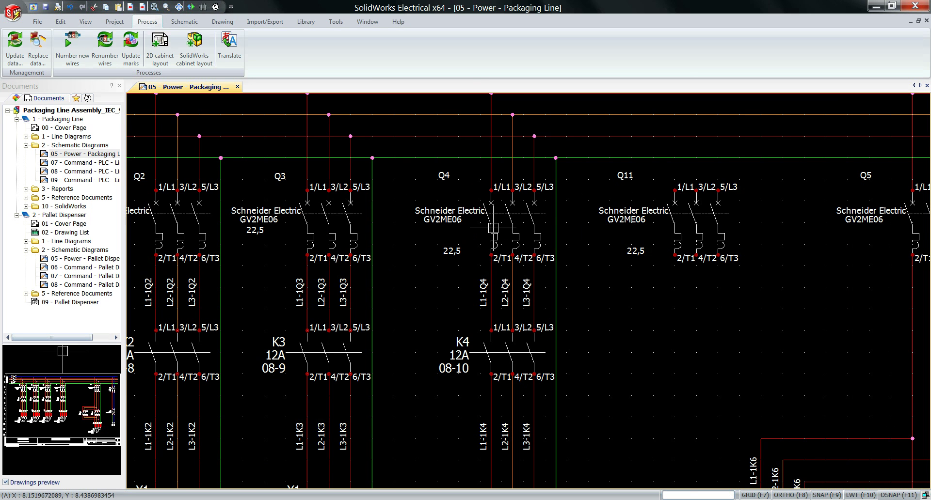
Step: Recalculate the mark numbers for locations, functions, components, terminal strips, terminals and cables, leaving out manual marks
{"action": "left_click", "coordinate": [493, 228]}
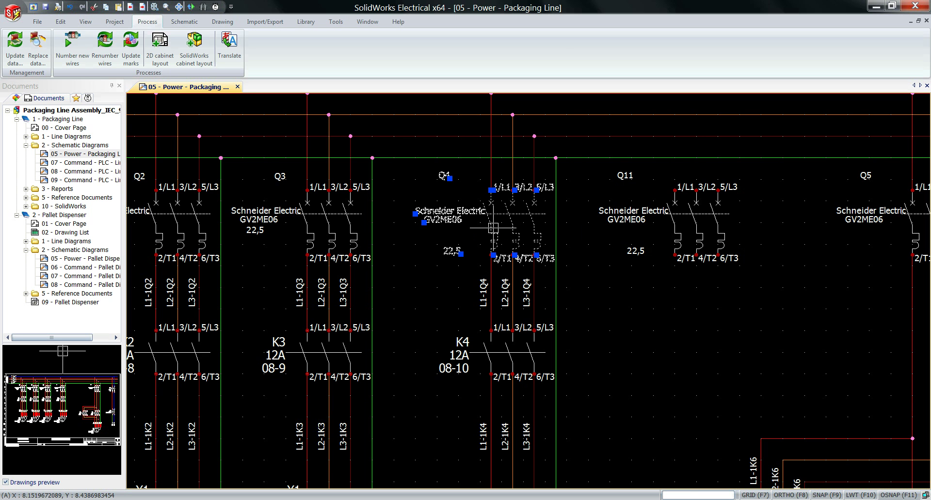
{"action": "key", "text": "Escape"}
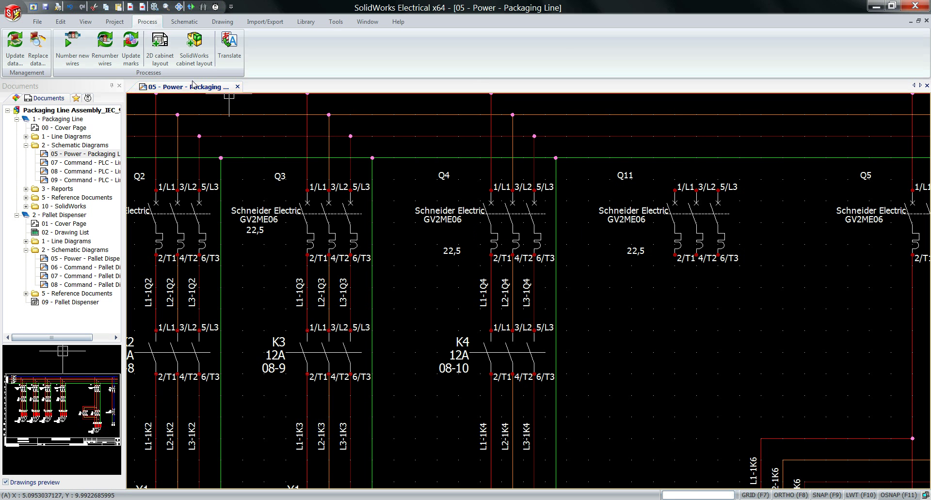
{"action": "left_click", "coordinate": [130, 44]}
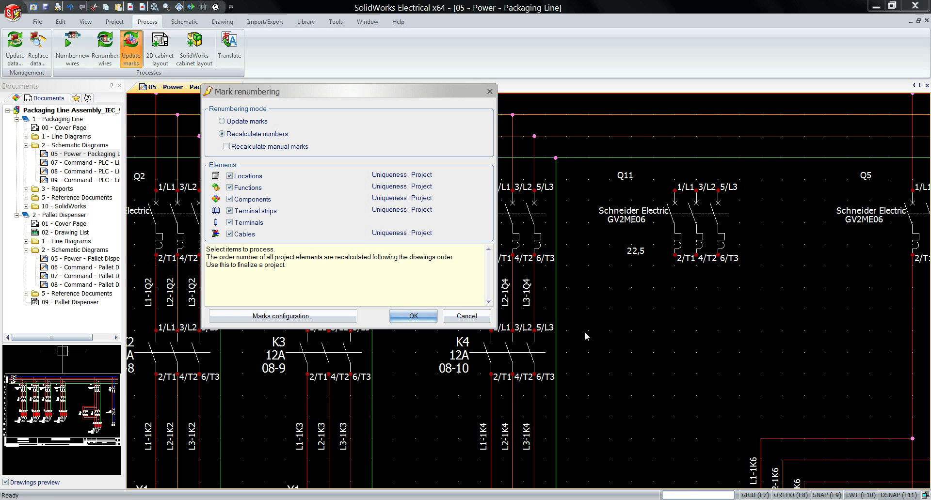
{"action": "left_click", "coordinate": [421, 324]}
{"action": "left_click", "coordinate": [429, 252]}
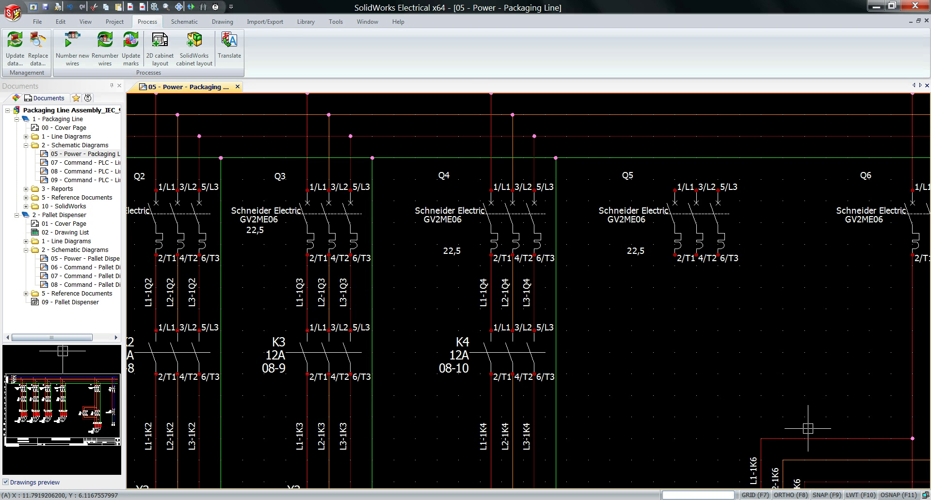
Step: Copy circuit breaker Q5 and paste the copy directly below it in the gap between the Q4 and Q6 branches
{"action": "left_click", "coordinate": [809, 499]}
{"action": "left_click", "coordinate": [687, 339]}
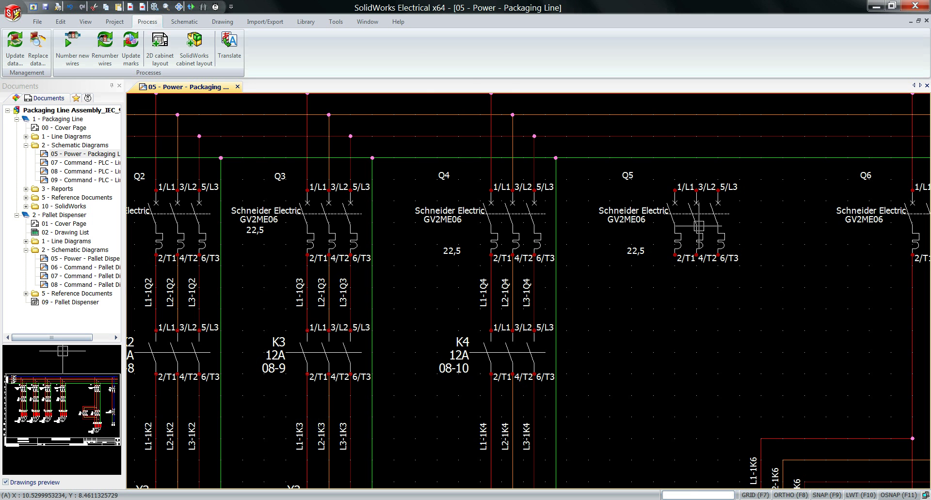
{"action": "left_click", "coordinate": [698, 226]}
{"action": "key", "text": "ctrl+c"}
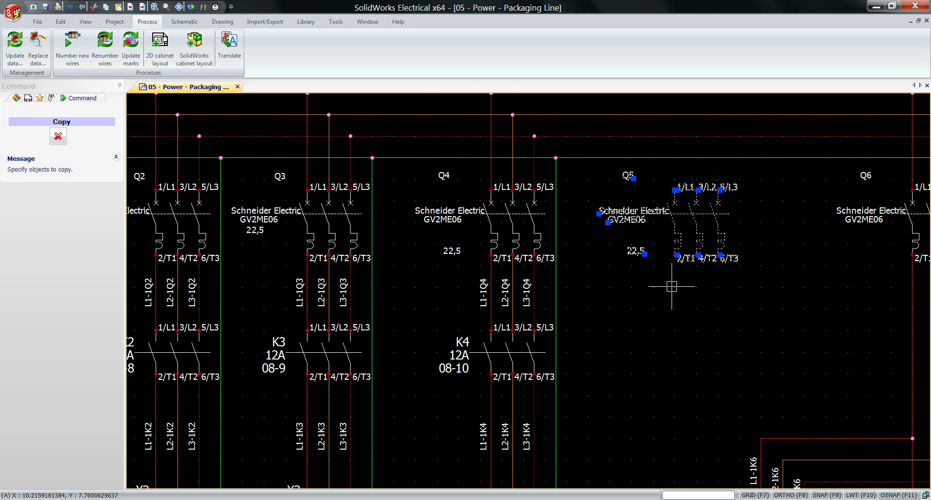
{"action": "key", "text": "ctrl+v"}
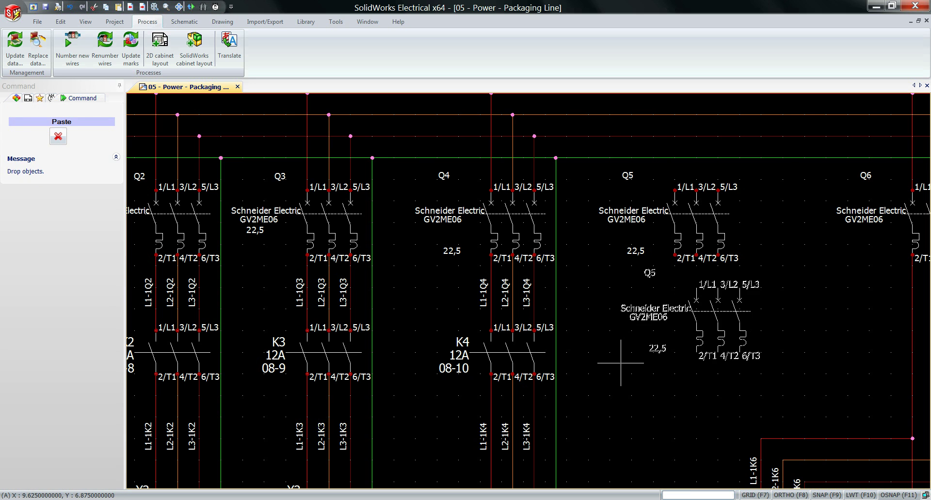
{"action": "left_click", "coordinate": [601, 375]}
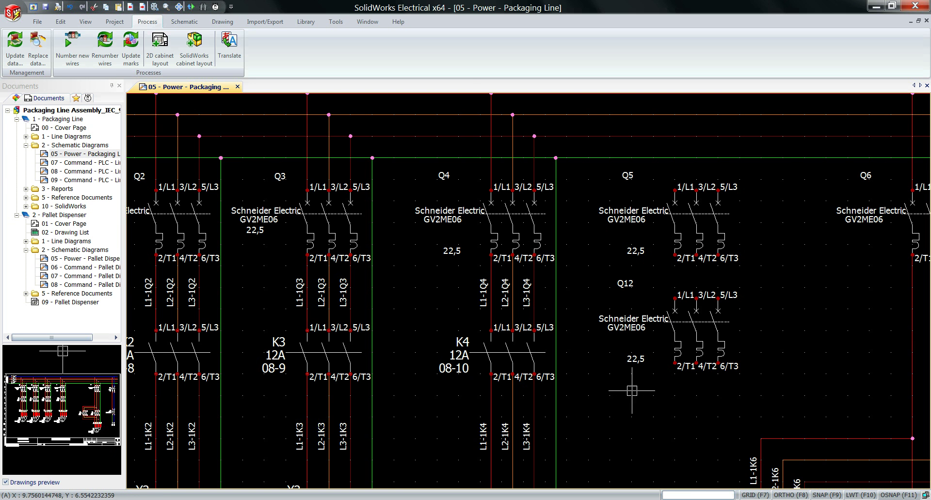
{"action": "left_click", "coordinate": [829, 499]}
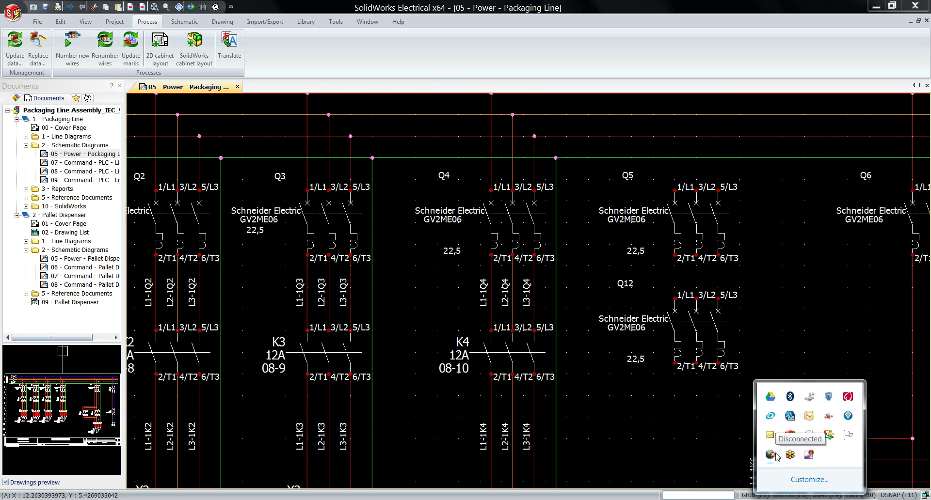
{"action": "right_click", "coordinate": [772, 451]}
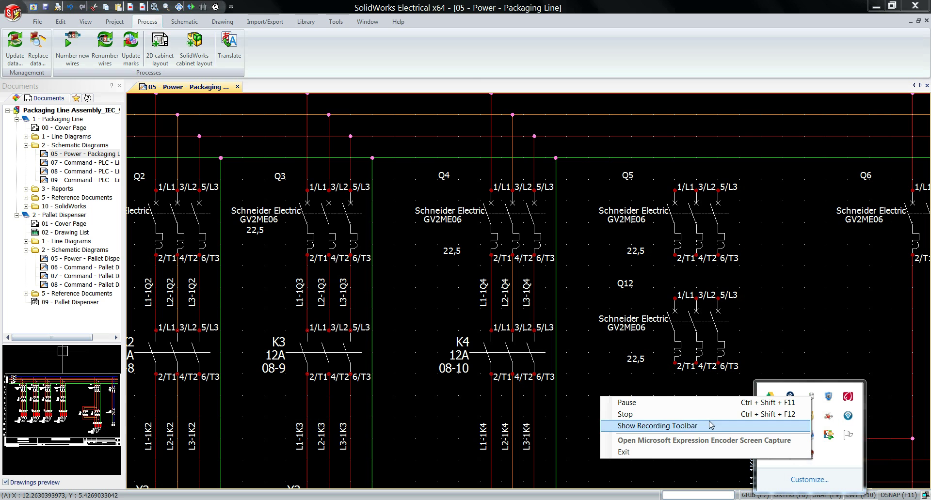